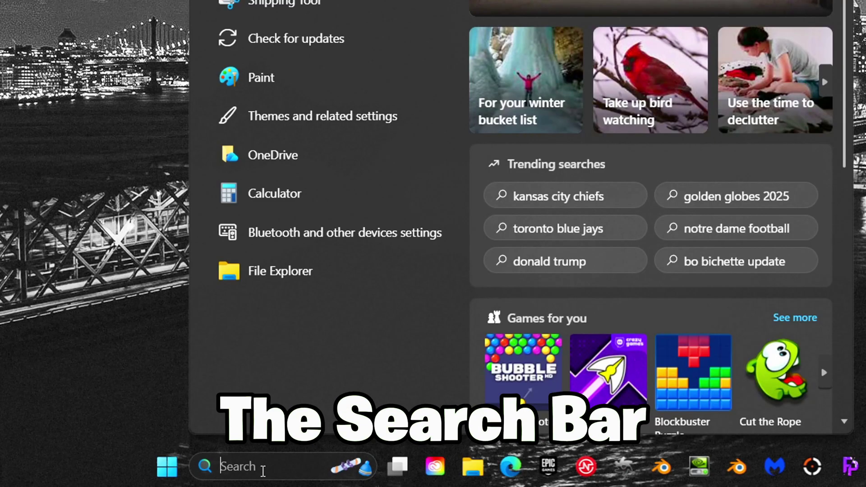
type("nvidia control")
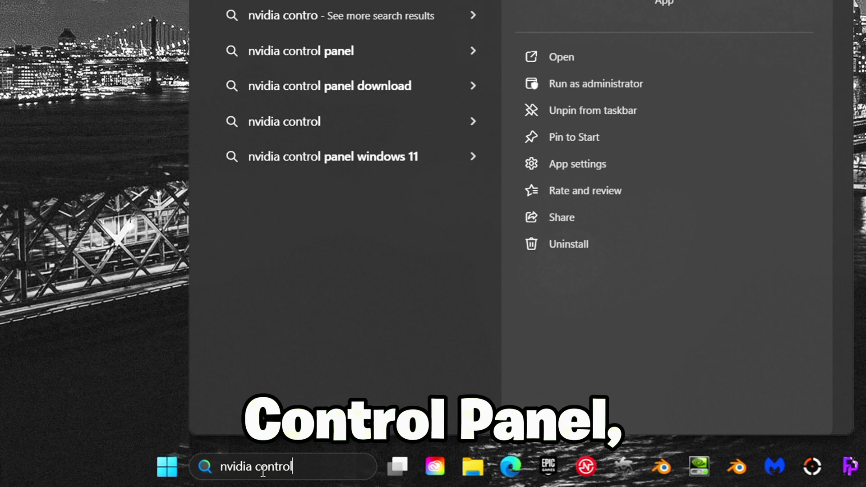
type(" panel")
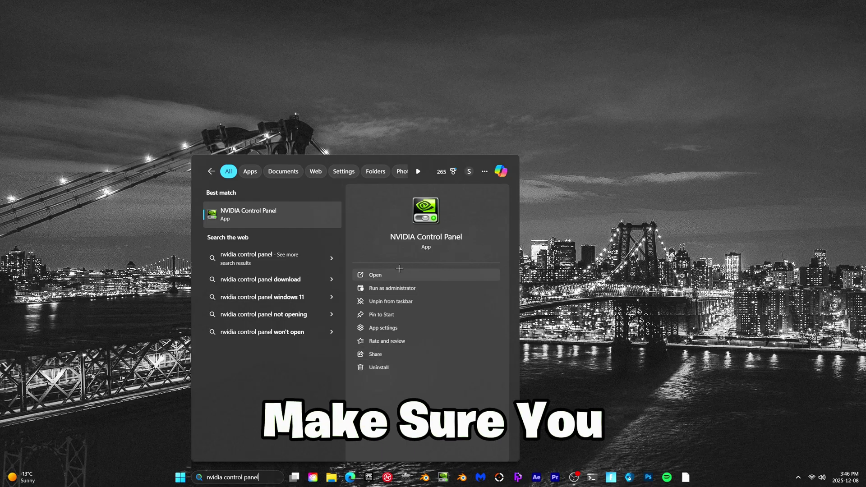
Launch NVIDIA Control Panel from the Windows Search results.
left_click(382, 276)
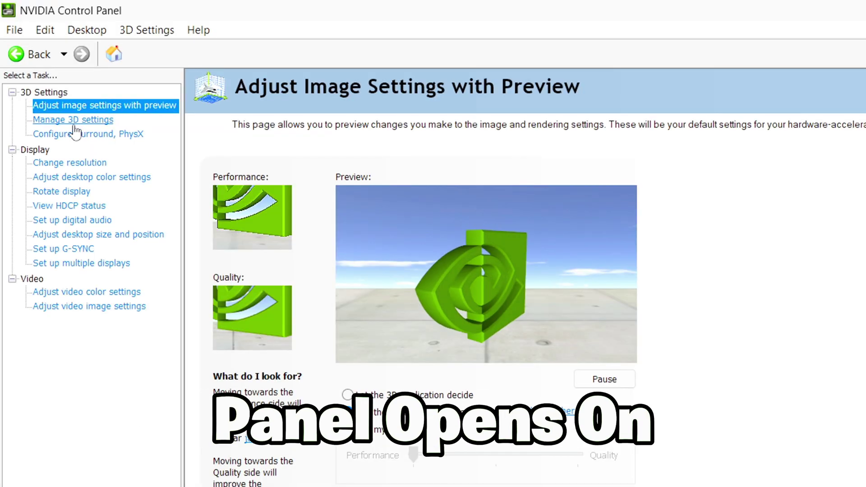
Go to the Change resolution page and select the G2421V display.
left_click(95, 162)
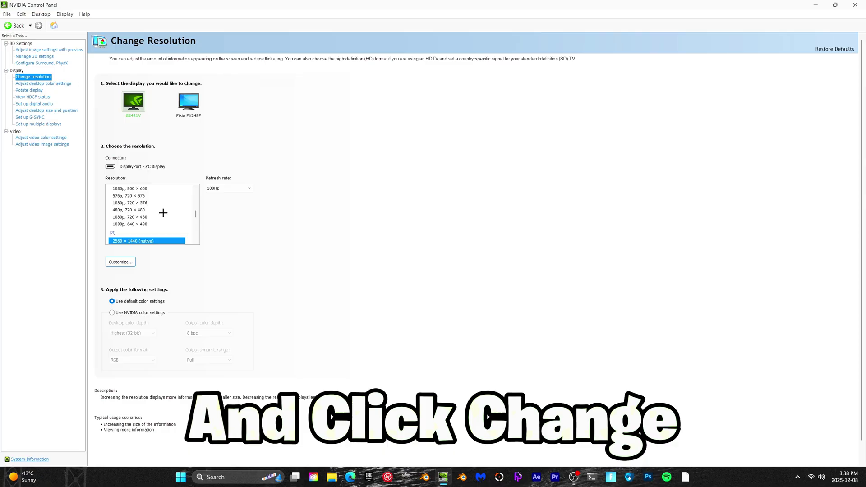
left_click_drag(196, 215, 196, 226)
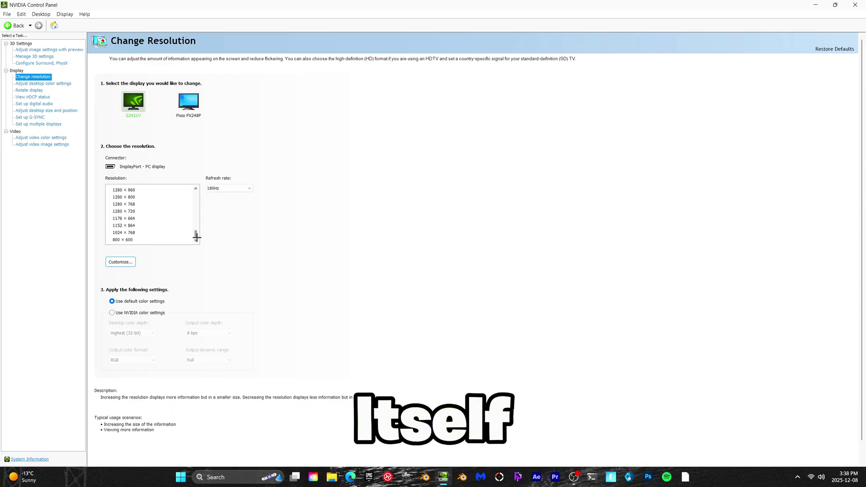
left_click_drag(195, 225, 196, 212)
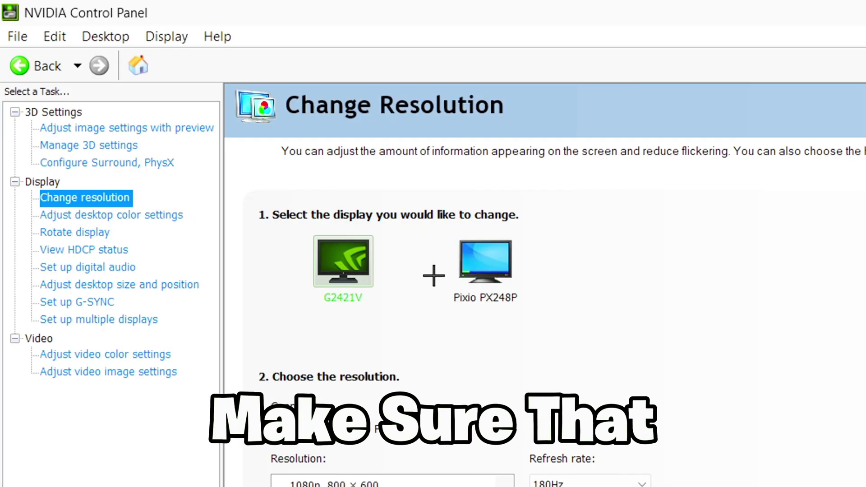
left_click(336, 270)
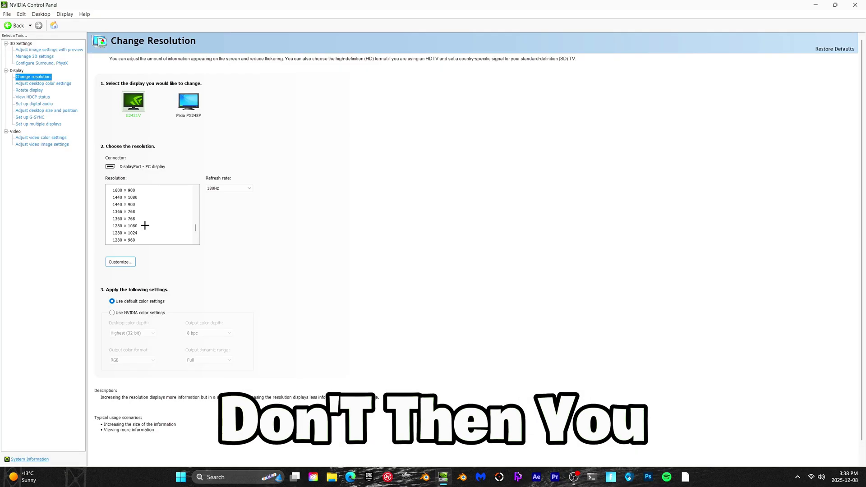
scroll(144, 225, "up", 3)
scroll(144, 225, "up", 2)
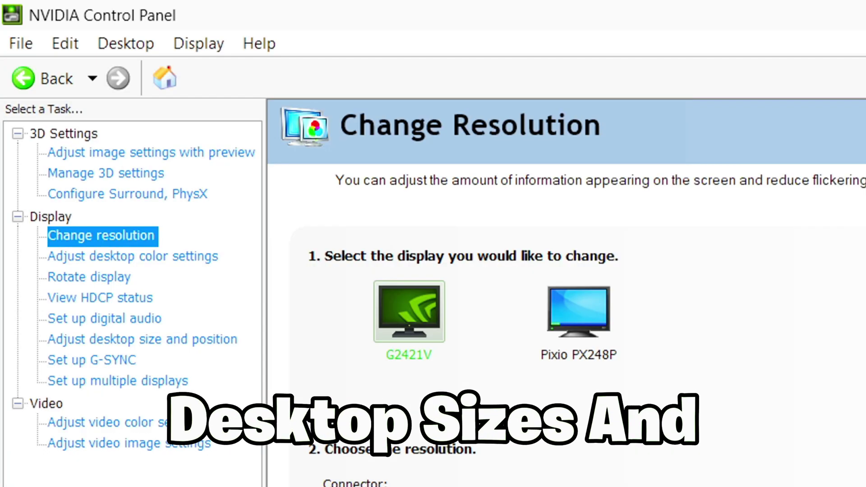
Set the G2421V scaling mode to Full-screen under desktop size and position.
left_click(190, 342)
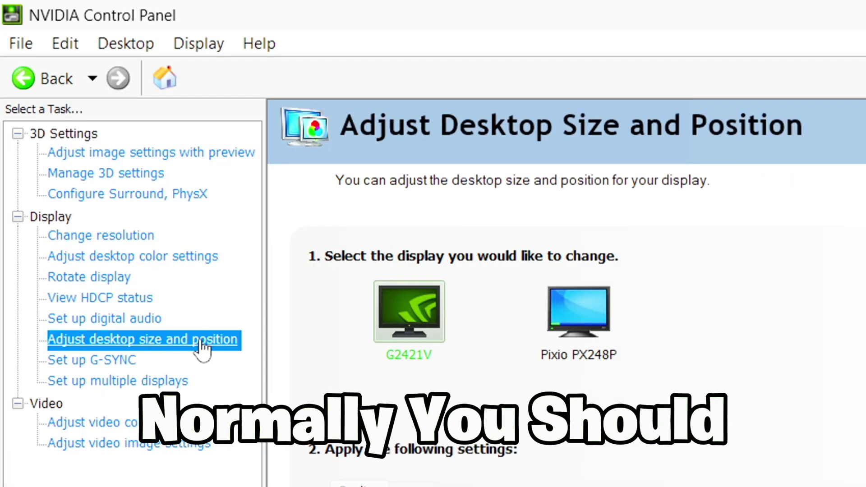
mouse_move(146, 183)
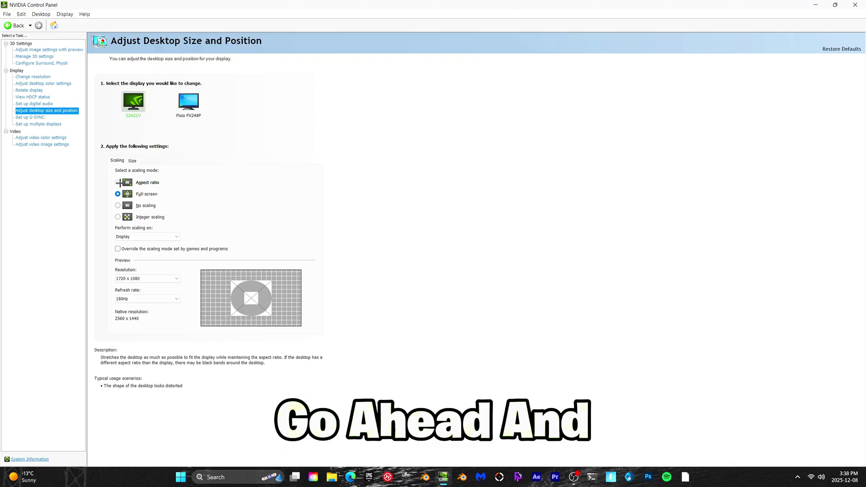
left_click(118, 182)
left_click(118, 194)
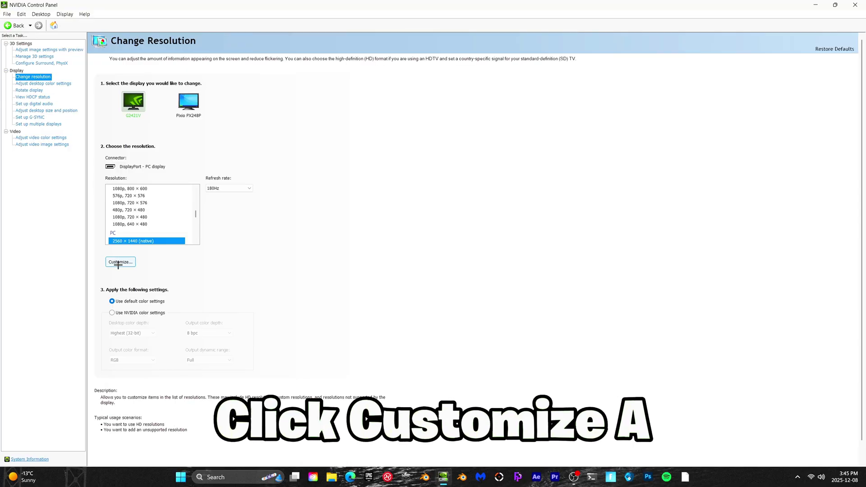
Begin a custom 1680 × 1080 resolution, replacing the vertical lines value.
left_click(120, 263)
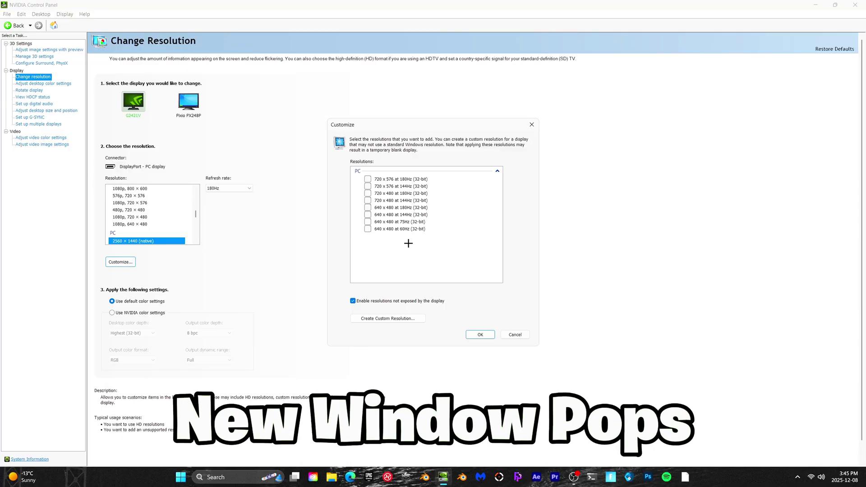
left_click(387, 318)
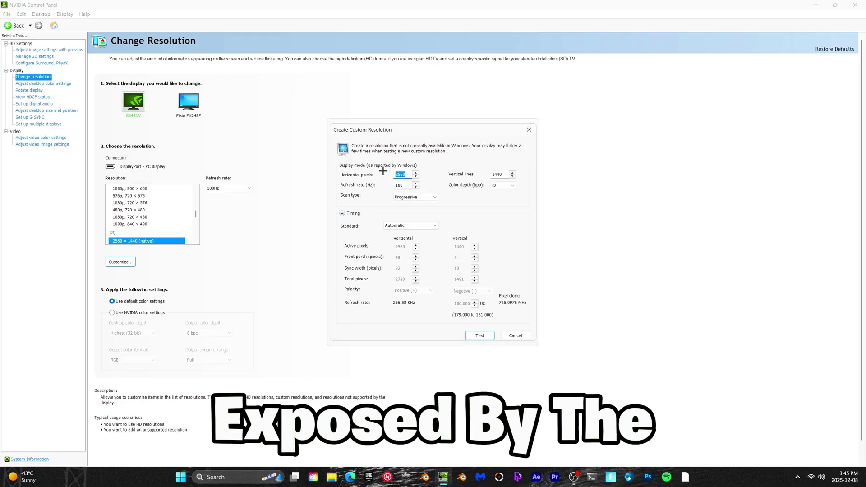
type("168")
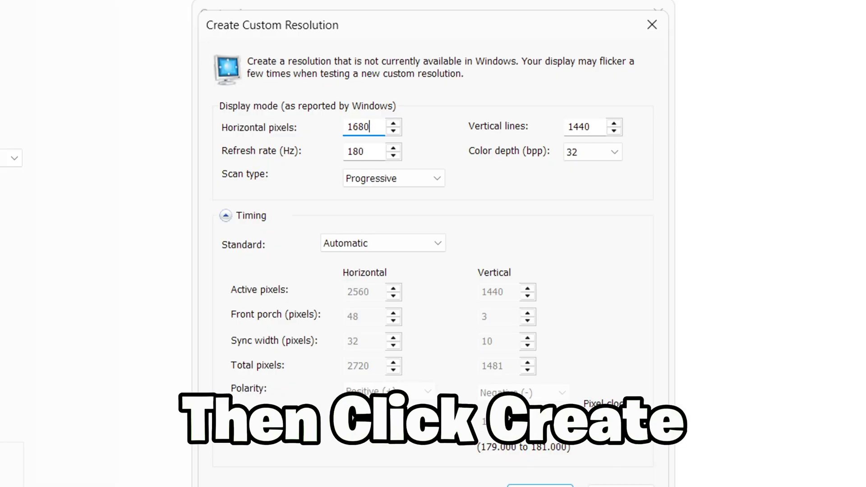
double_click(573, 126)
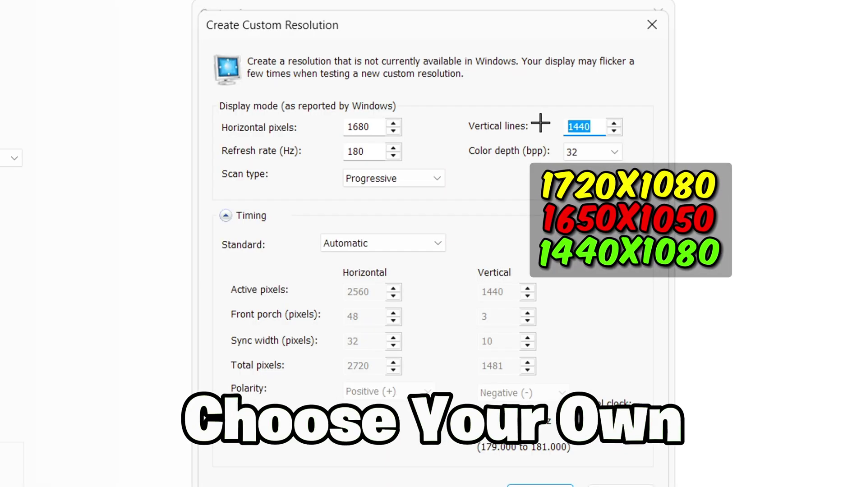
type("108")
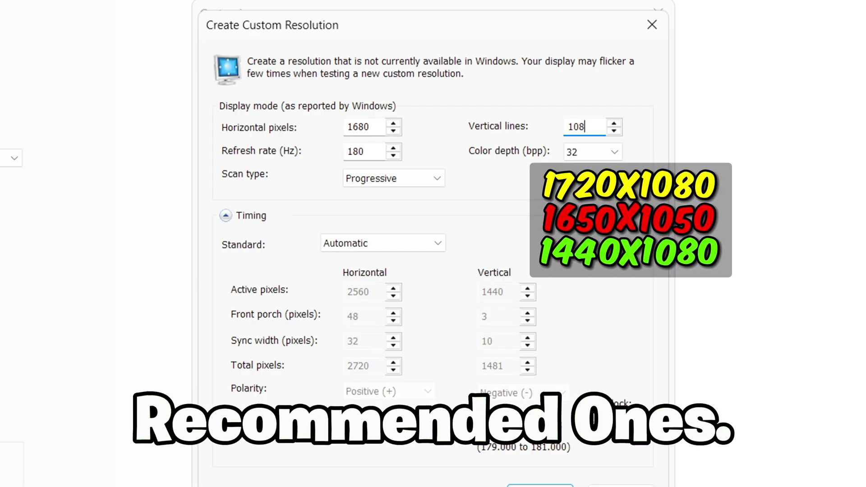
type("0")
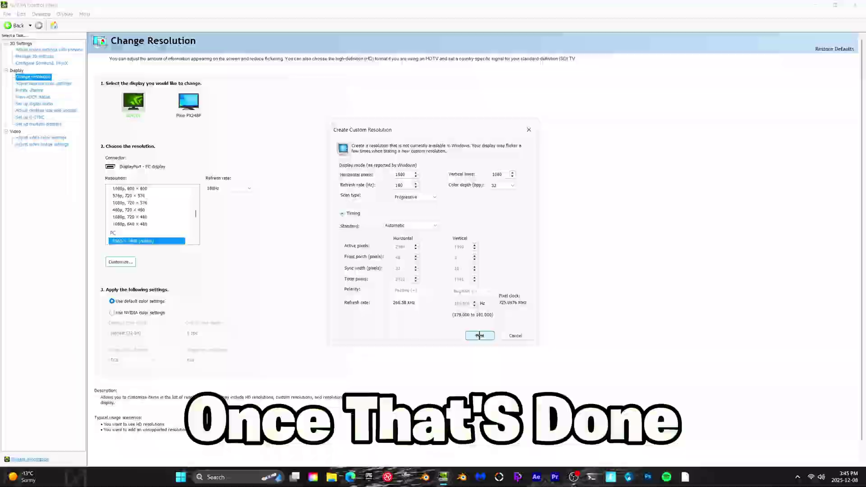